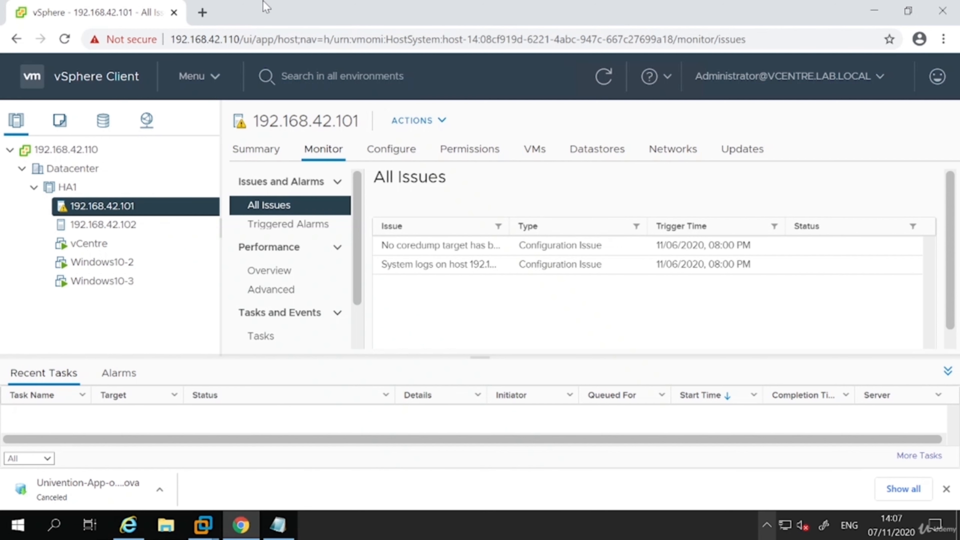
Open the owncloud.org website in a new browser tab.
{"action": "left_click", "coordinate": [203, 13]}
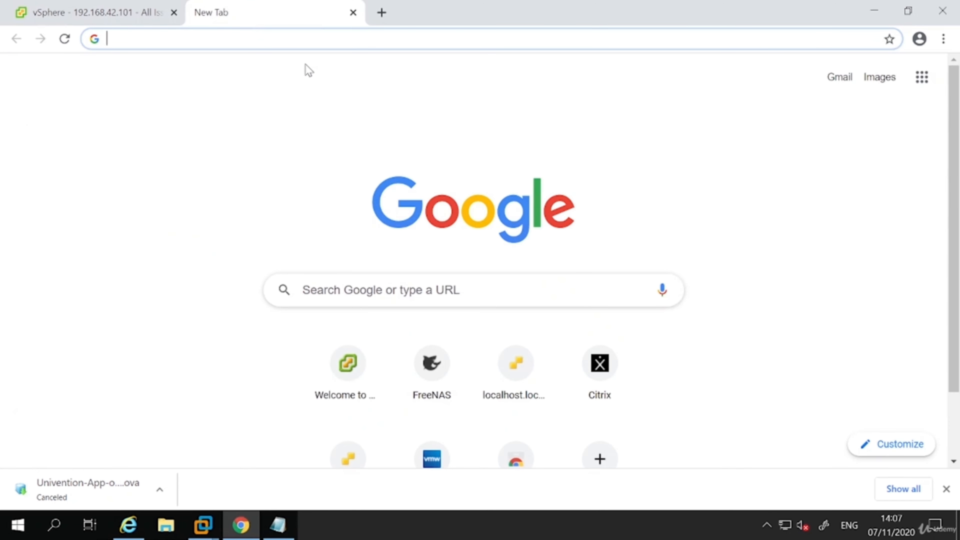
{"action": "type", "text": "ownl"}
{"action": "key", "text": "BackSpace"}
{"action": "type", "text": "clo"}
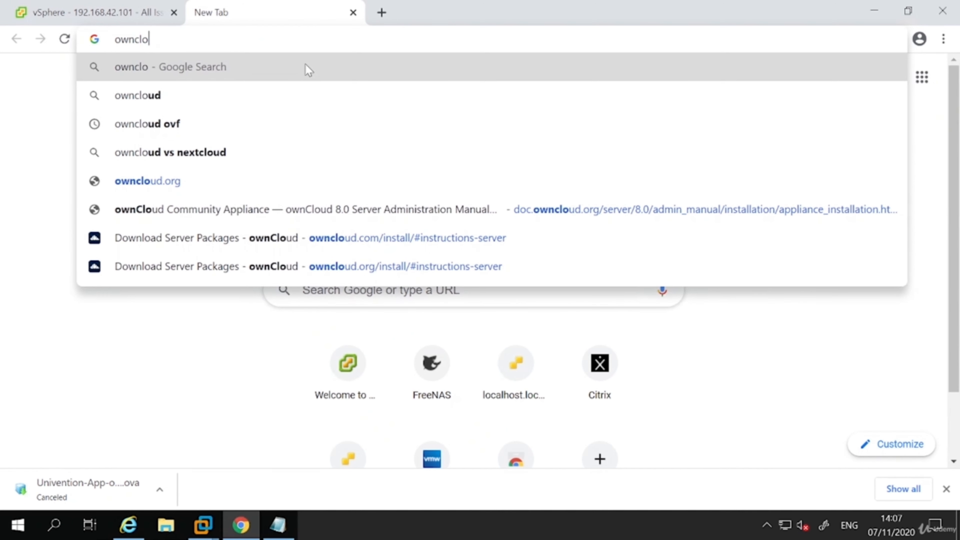
{"action": "type", "text": "ud"}
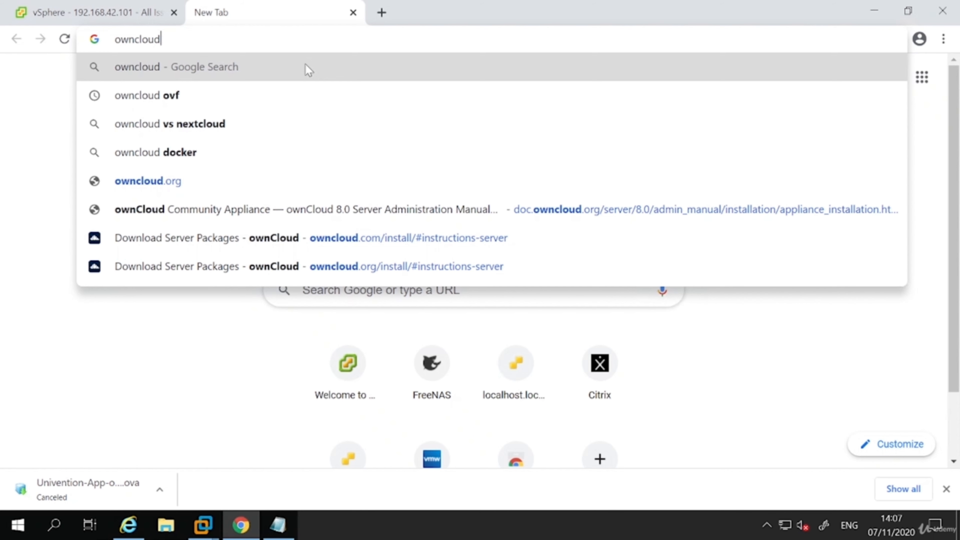
{"action": "type", "text": ".org"}
{"action": "key", "text": "Return"}
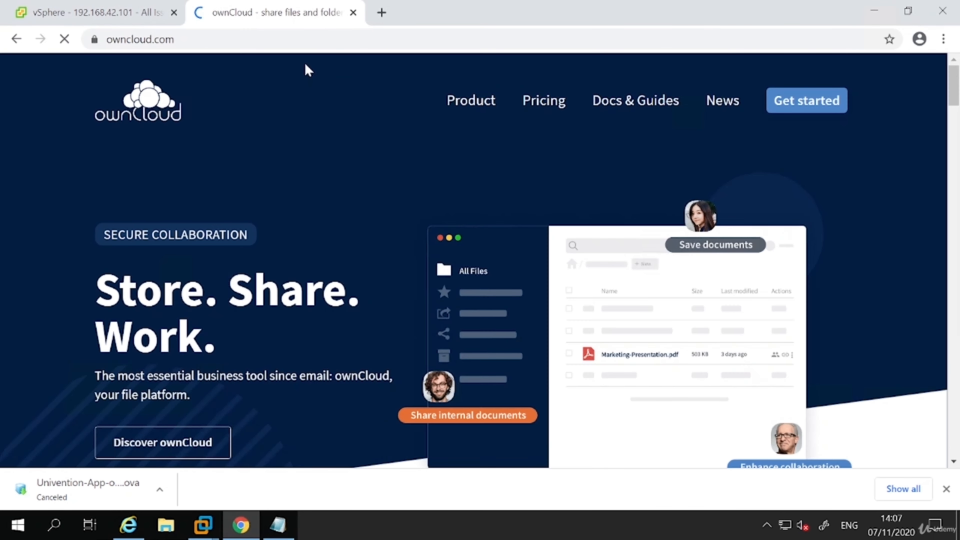
Go to ownCloud's Get started page and open the install options for hosting it on your own server.
{"action": "scroll", "coordinate": [328, 221], "scroll_direction": "down", "scroll_amount": 4}
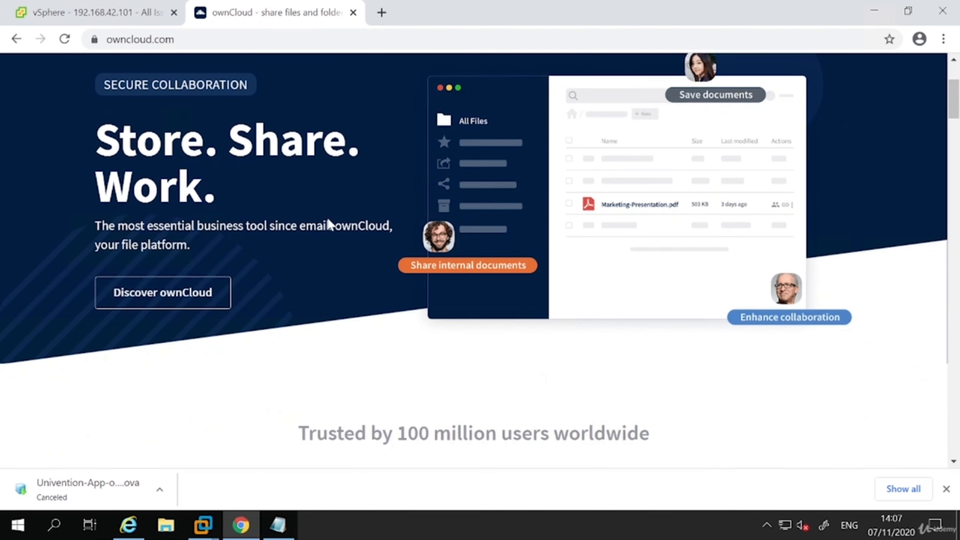
{"action": "scroll", "coordinate": [327, 221], "scroll_direction": "down", "scroll_amount": 12}
{"action": "scroll", "coordinate": [410, 231], "scroll_direction": "up", "scroll_amount": 16}
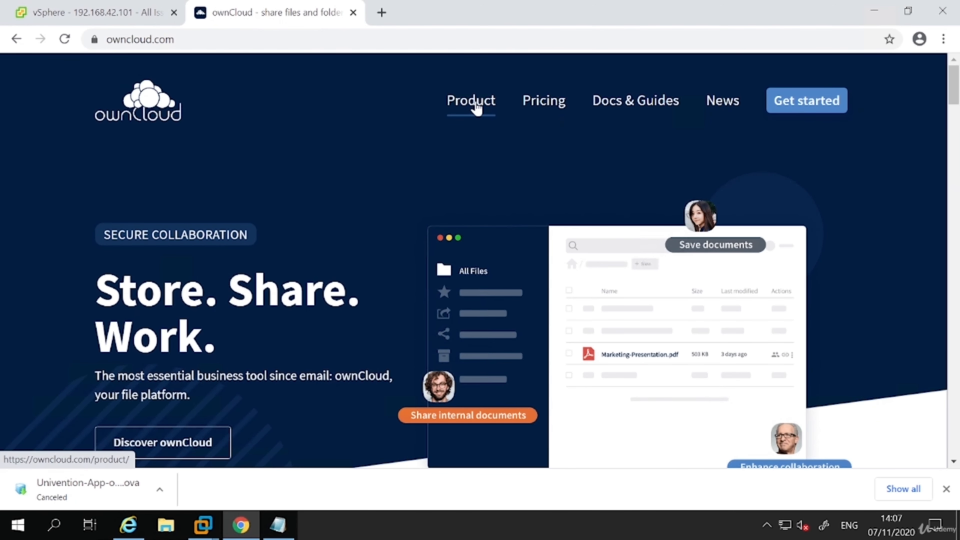
{"action": "left_click", "coordinate": [803, 98]}
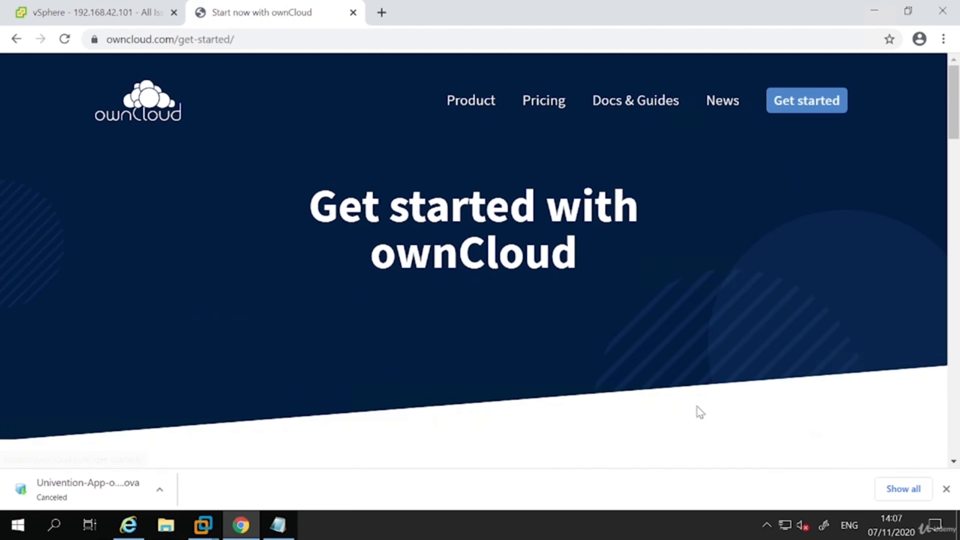
{"action": "scroll", "coordinate": [718, 357], "scroll_direction": "down", "scroll_amount": 5}
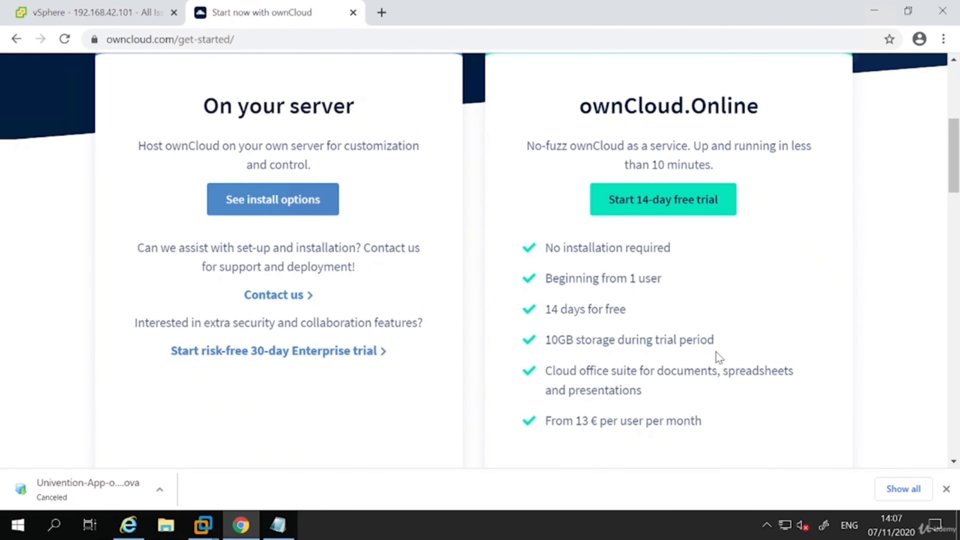
{"action": "scroll", "coordinate": [719, 357], "scroll_direction": "down", "scroll_amount": 2}
{"action": "scroll", "coordinate": [505, 328], "scroll_direction": "up", "scroll_amount": 10}
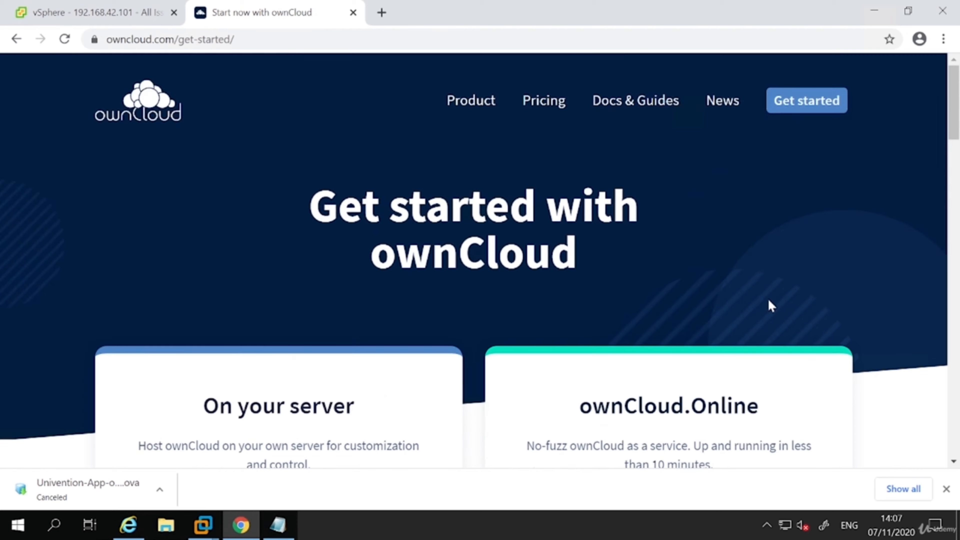
{"action": "scroll", "coordinate": [769, 304], "scroll_direction": "down", "scroll_amount": 2}
{"action": "left_click", "coordinate": [278, 440]}
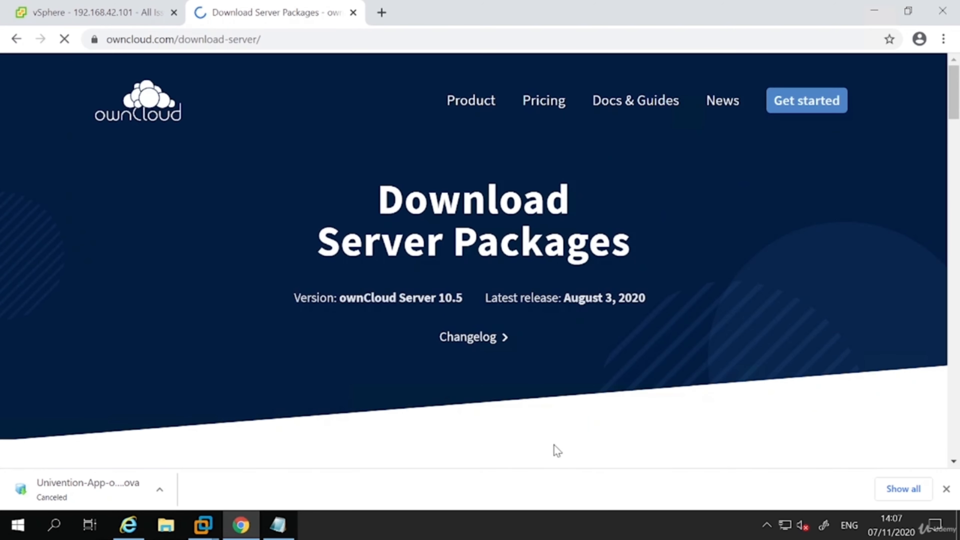
Download the ESX version of the ownCloud appliance from the Appliance section of the server packages page.
{"action": "scroll", "coordinate": [601, 375], "scroll_direction": "down", "scroll_amount": 5}
{"action": "scroll", "coordinate": [603, 376], "scroll_direction": "down", "scroll_amount": 15}
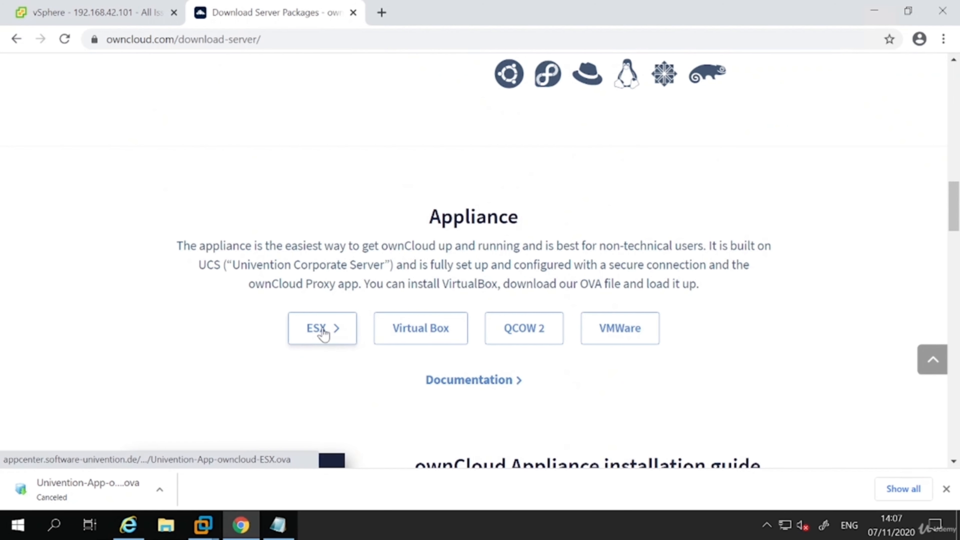
{"action": "left_click", "coordinate": [323, 332]}
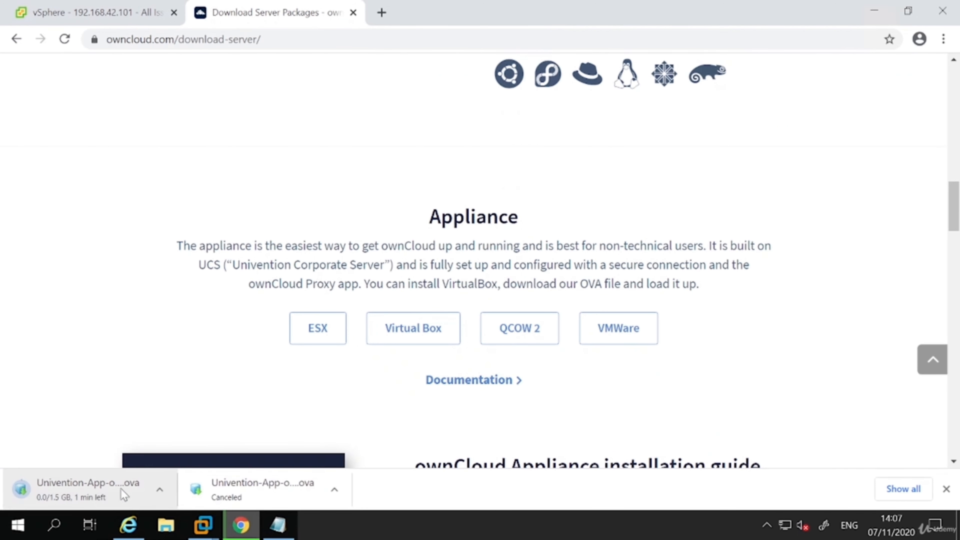
{"action": "left_click", "coordinate": [335, 489]}
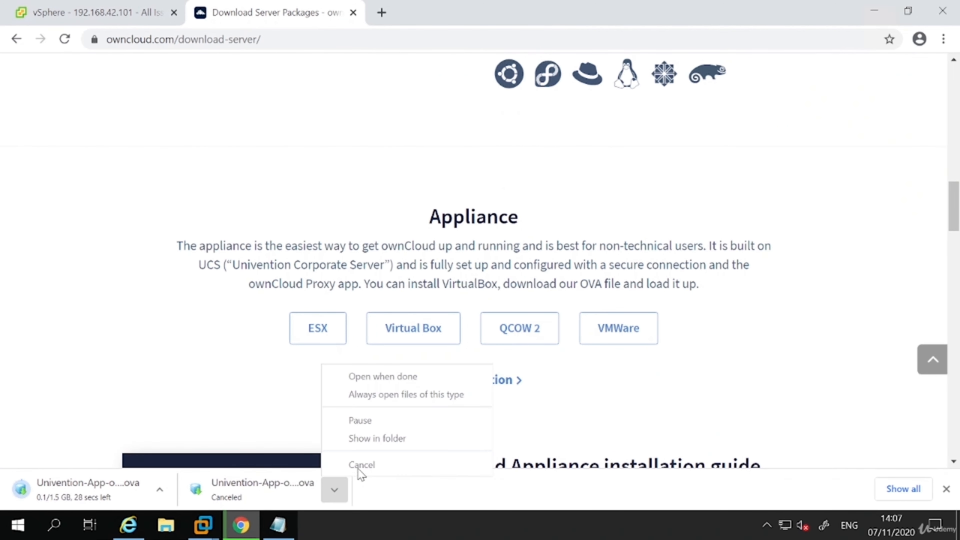
{"action": "left_click", "coordinate": [121, 442]}
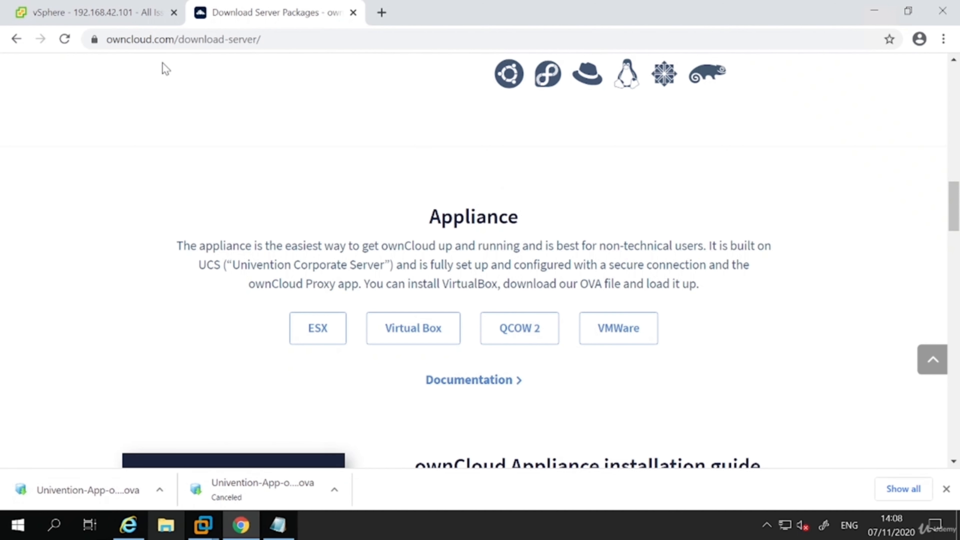
Return to the vSphere Client in full-screen view and start deploying an OVF template on the HA1 cluster.
{"action": "left_click", "coordinate": [90, 15]}
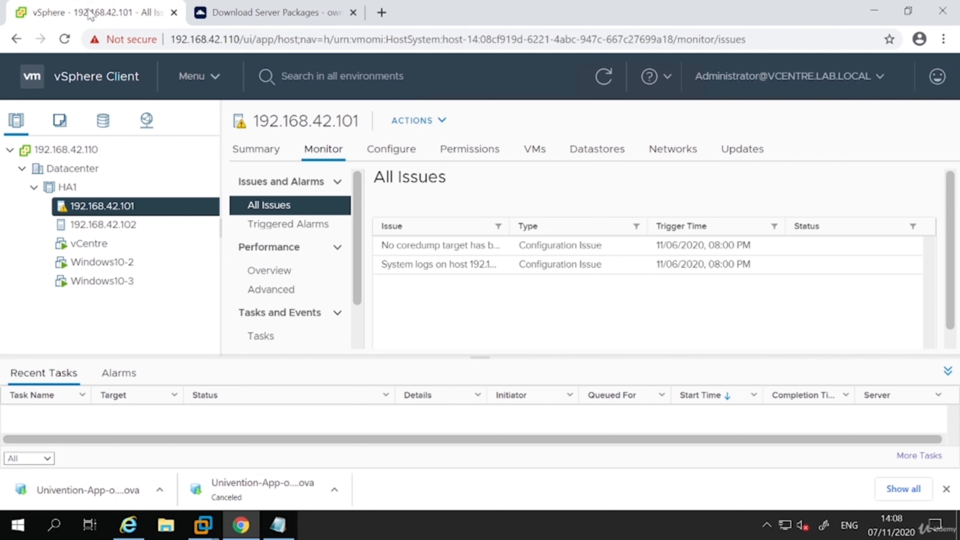
{"action": "key", "text": "F11"}
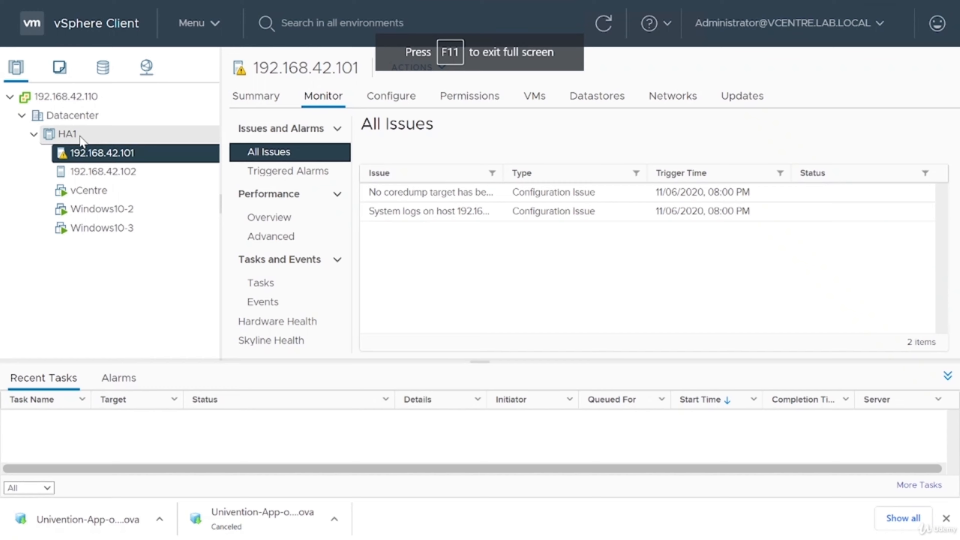
{"action": "right_click", "coordinate": [81, 138]}
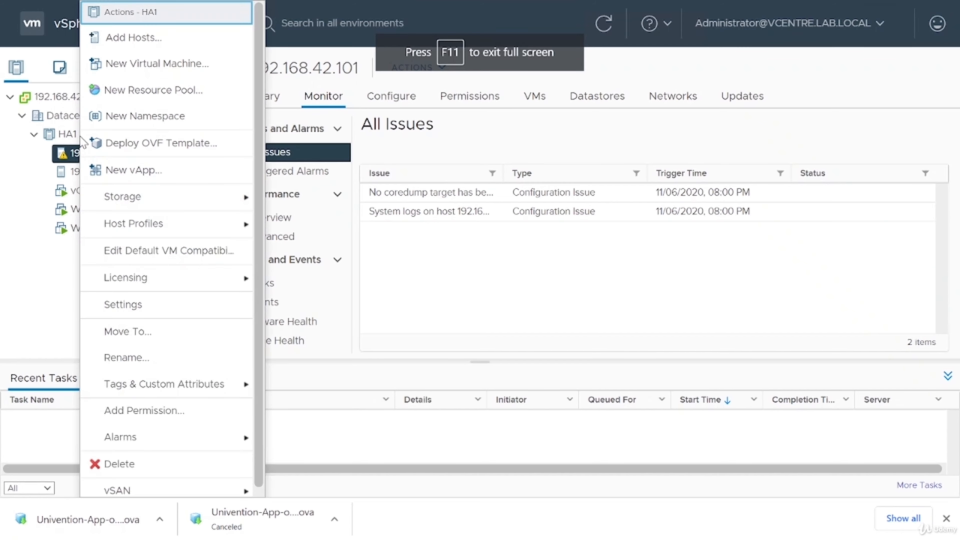
{"action": "left_click", "coordinate": [141, 146]}
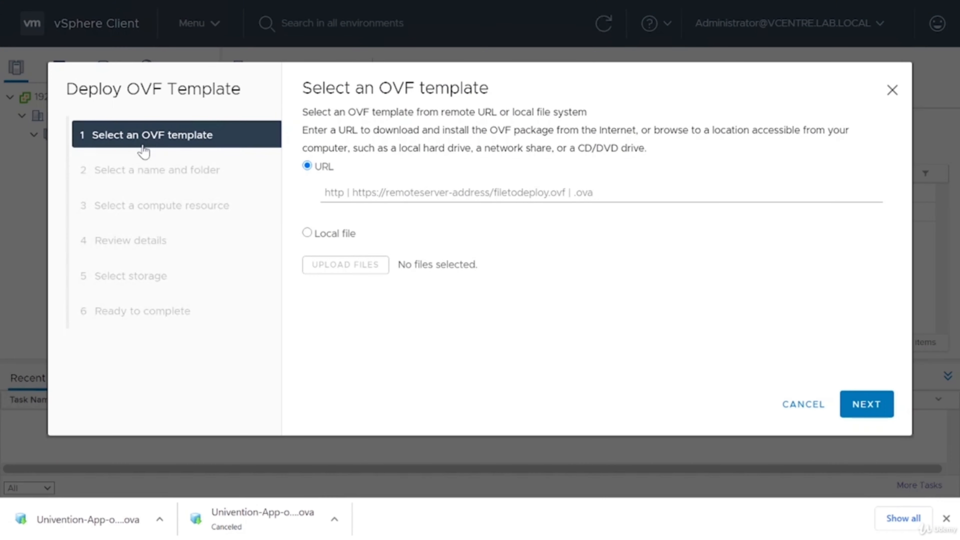
Select the local file Univention-App-owncloud-ESX from the Downloads folder as the OVF template and continue to the name and folder settings.
{"action": "left_click", "coordinate": [330, 235]}
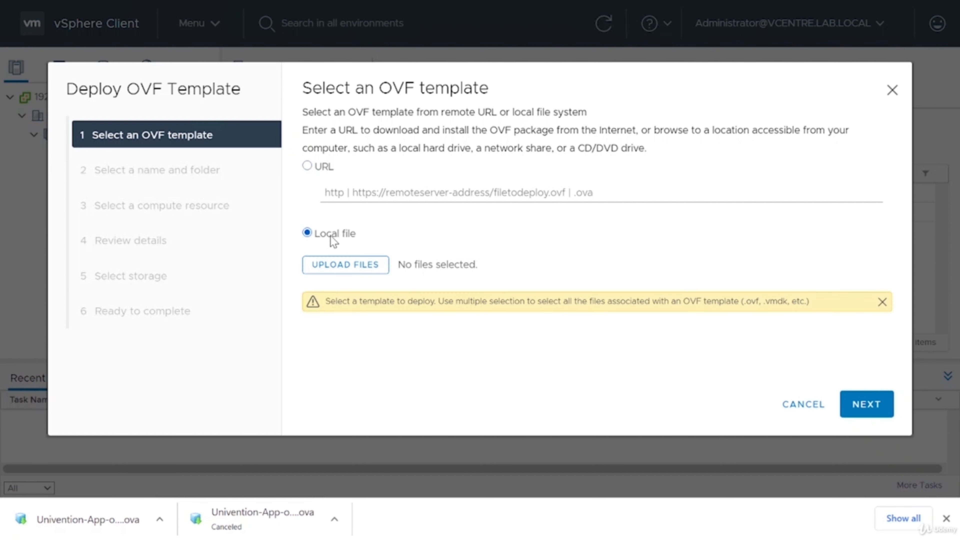
{"action": "left_click", "coordinate": [340, 273]}
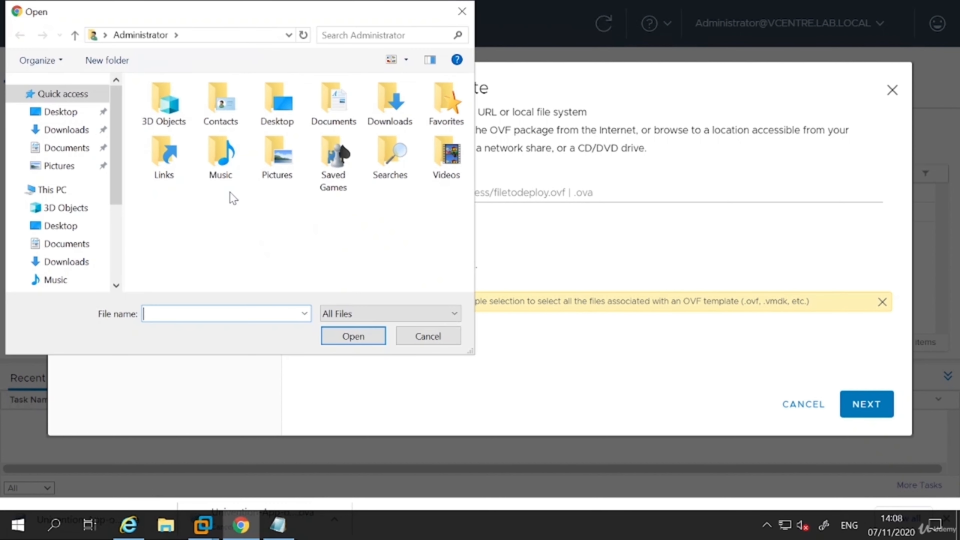
{"action": "left_click", "coordinate": [58, 130]}
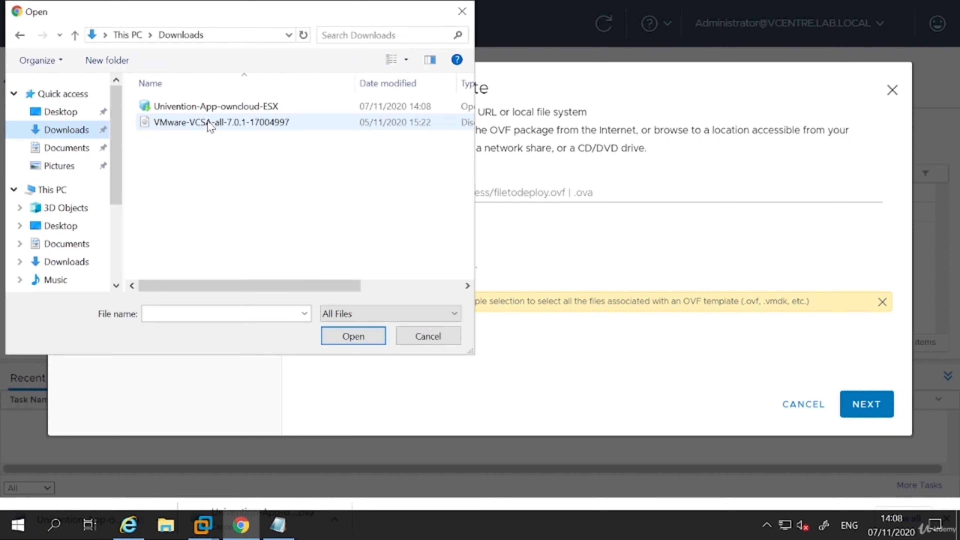
{"action": "left_click", "coordinate": [228, 110]}
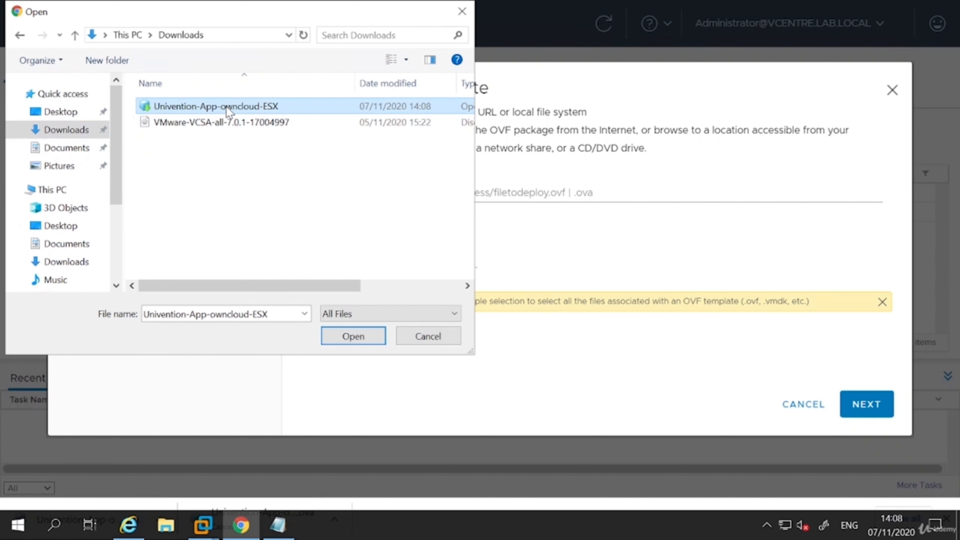
{"action": "double_click", "coordinate": [227, 110]}
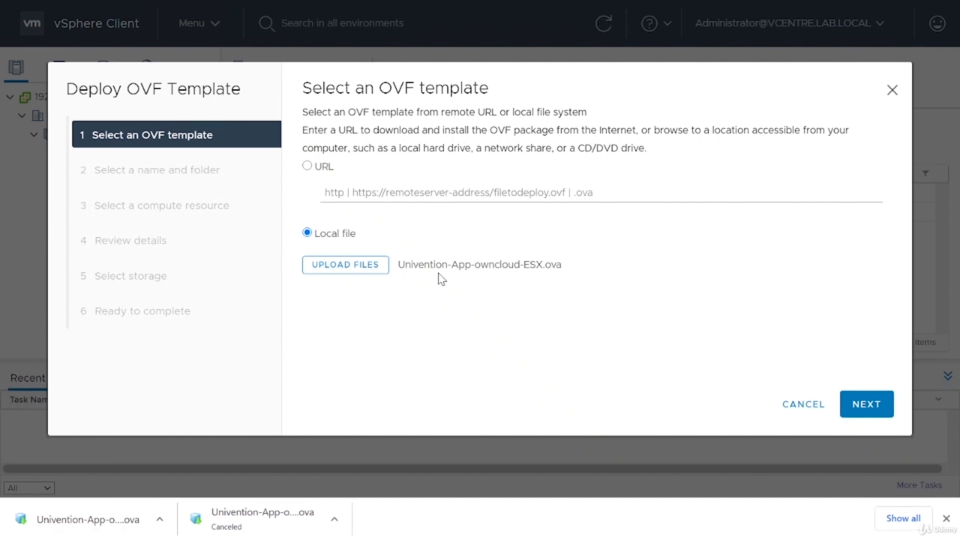
{"action": "left_click", "coordinate": [351, 265]}
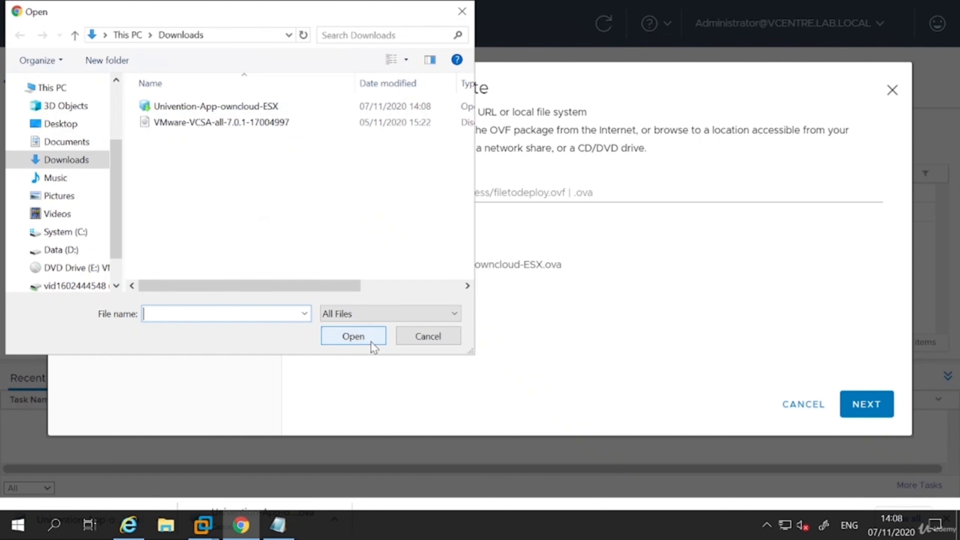
{"action": "left_click", "coordinate": [438, 341]}
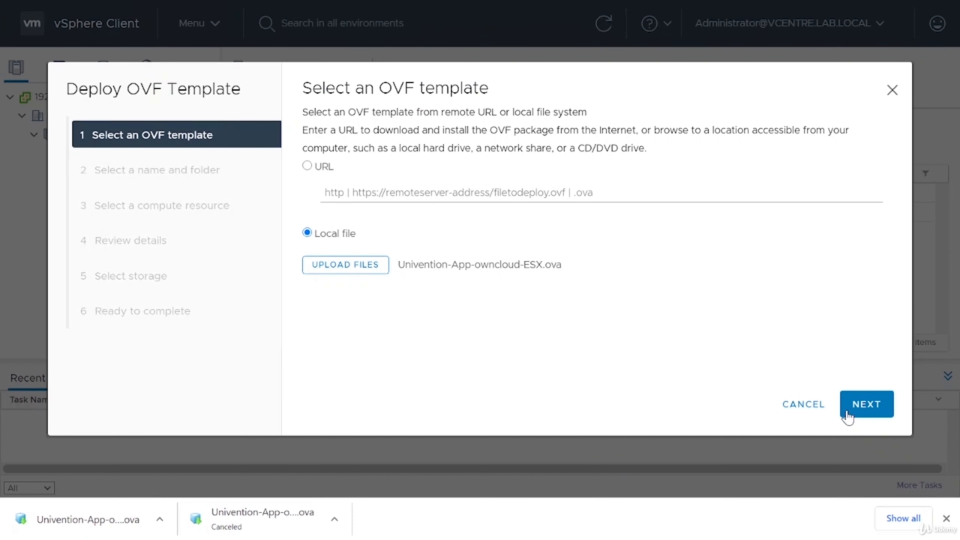
{"action": "left_click", "coordinate": [879, 410]}
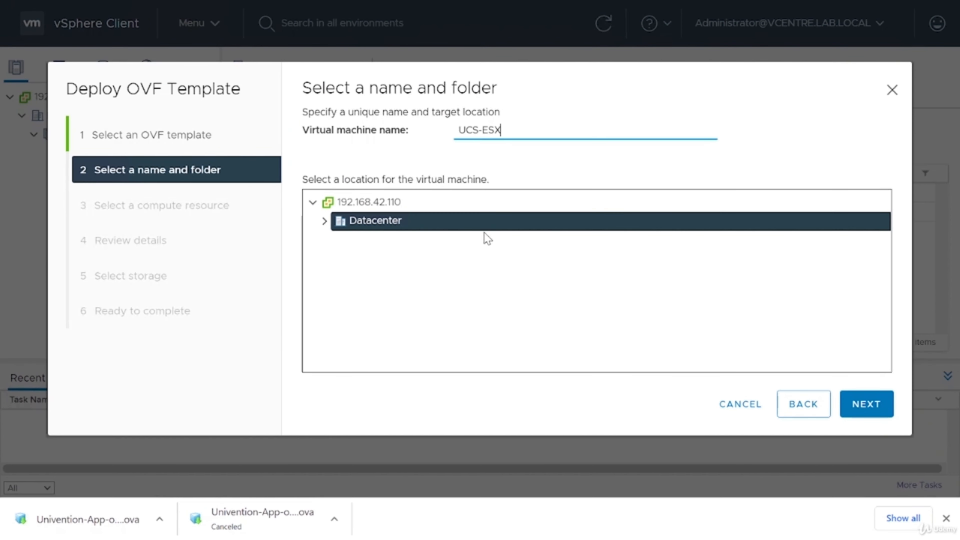
Name the virtual machine OwnCloud, keep Datacenter as its location, and accept HA1 as the compute resource.
{"action": "key", "text": "ctrl+a"}
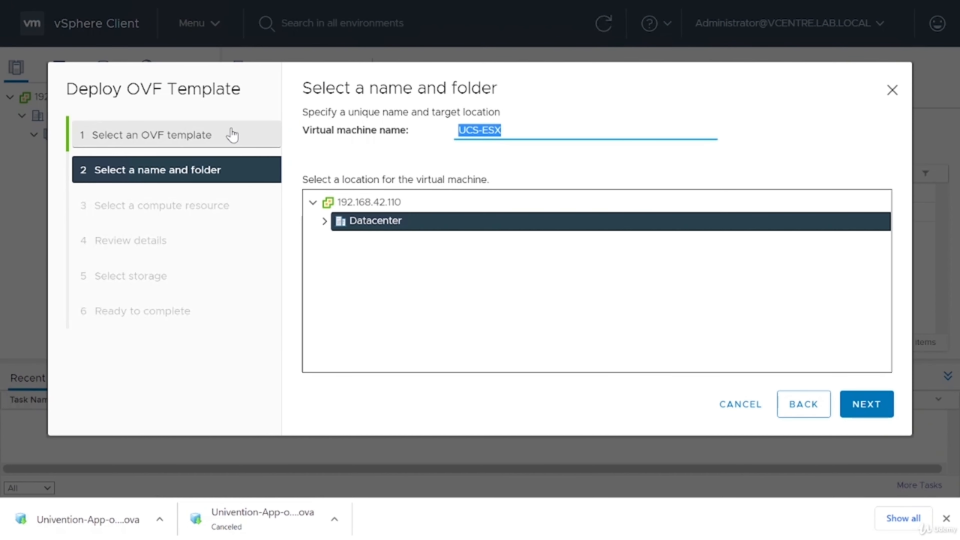
{"action": "type", "text": "OwnClo"}
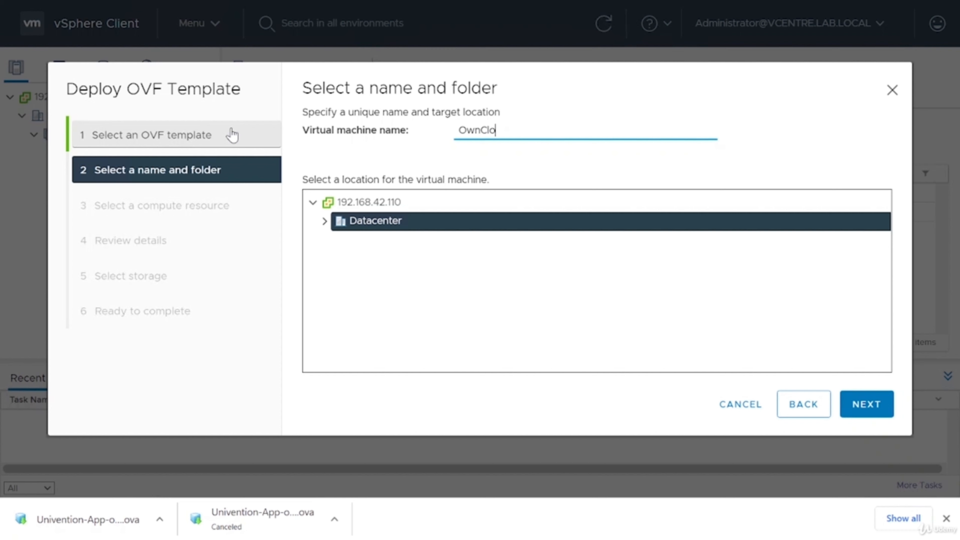
{"action": "type", "text": "ud"}
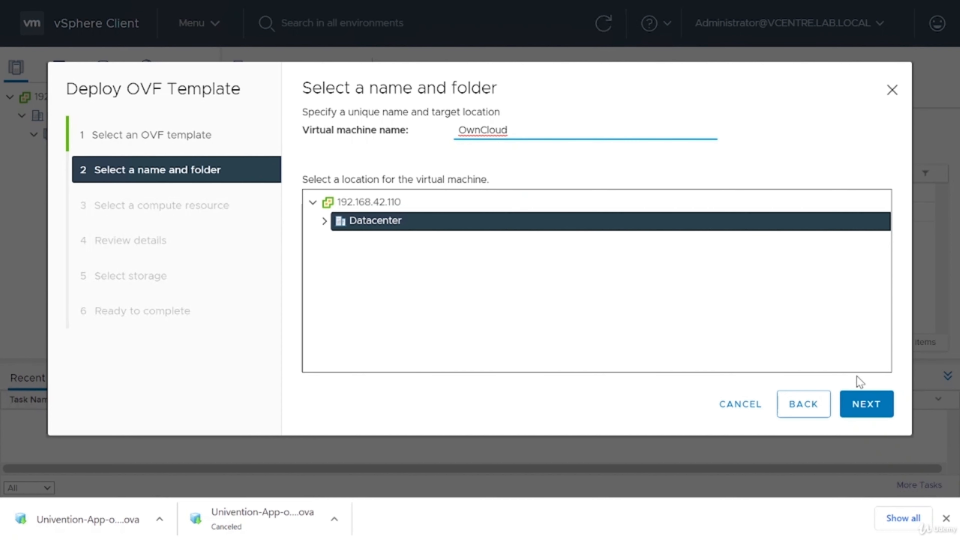
{"action": "left_click", "coordinate": [869, 405]}
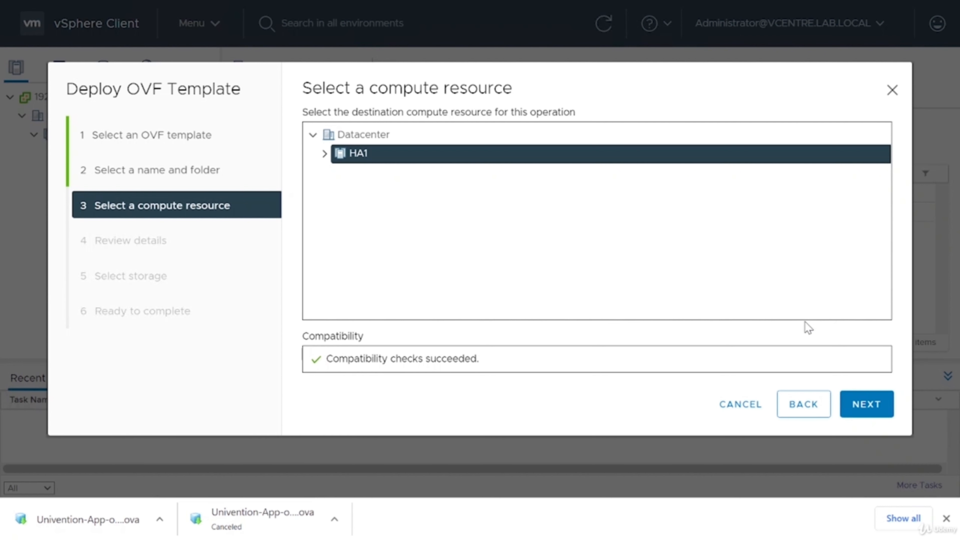
{"action": "left_click", "coordinate": [876, 410]}
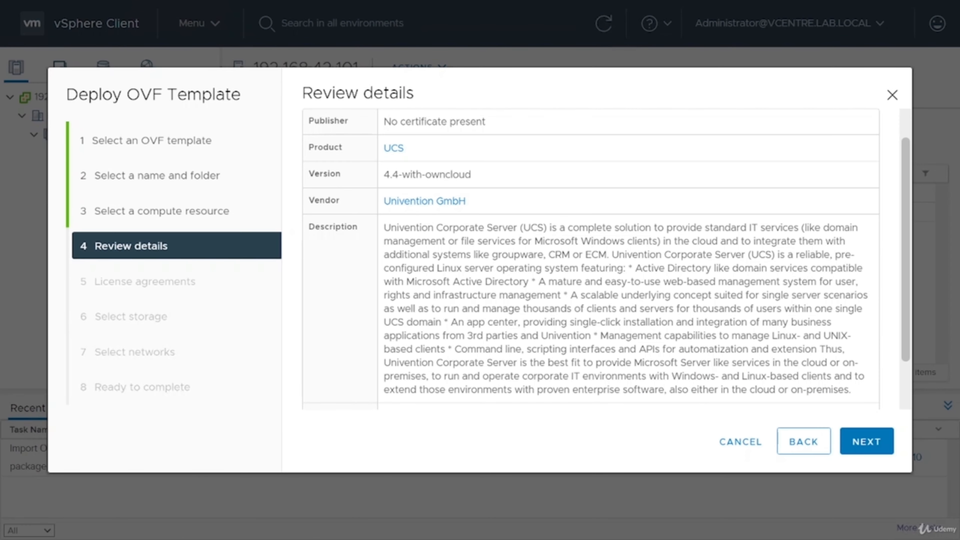
Examine the template's review details, including the publisher, version, vendor, description, download size and size on disk.
{"action": "scroll", "coordinate": [590, 258], "scroll_direction": "down", "scroll_amount": 2}
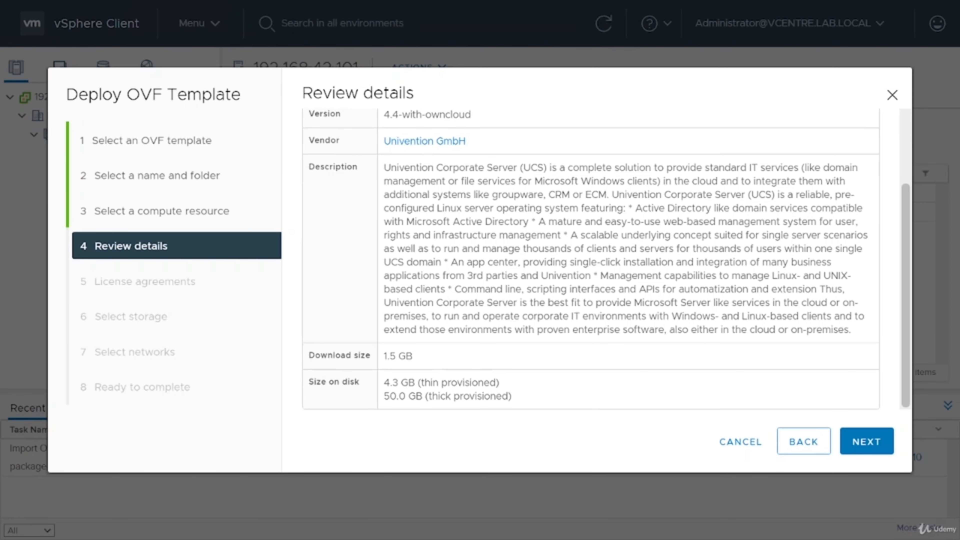
{"action": "scroll", "coordinate": [499, 187], "scroll_direction": "up", "scroll_amount": 3}
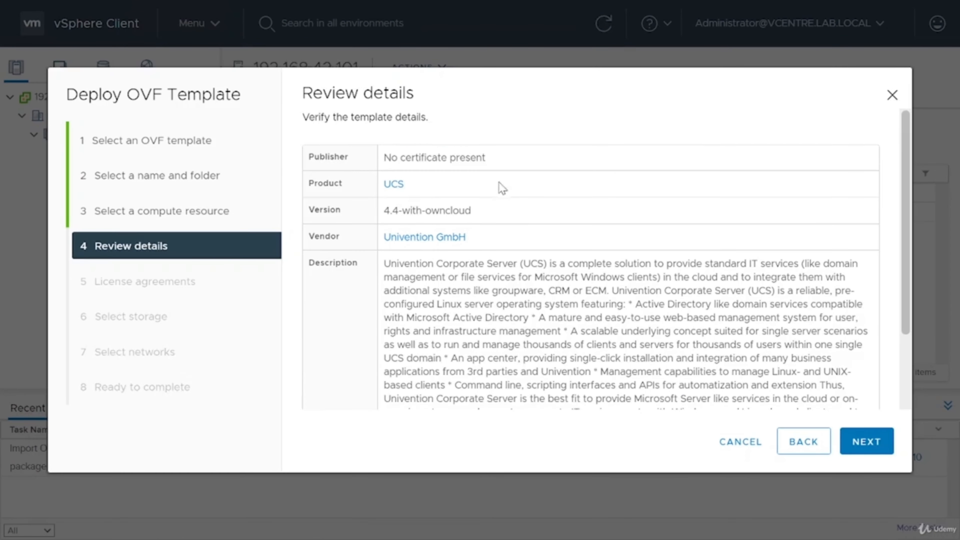
{"action": "triple_click", "coordinate": [499, 158]}
{"action": "left_click", "coordinate": [570, 199]}
{"action": "scroll", "coordinate": [505, 231], "scroll_direction": "down", "scroll_amount": 2}
{"action": "scroll", "coordinate": [590, 257], "scroll_direction": "down", "scroll_amount": 1}
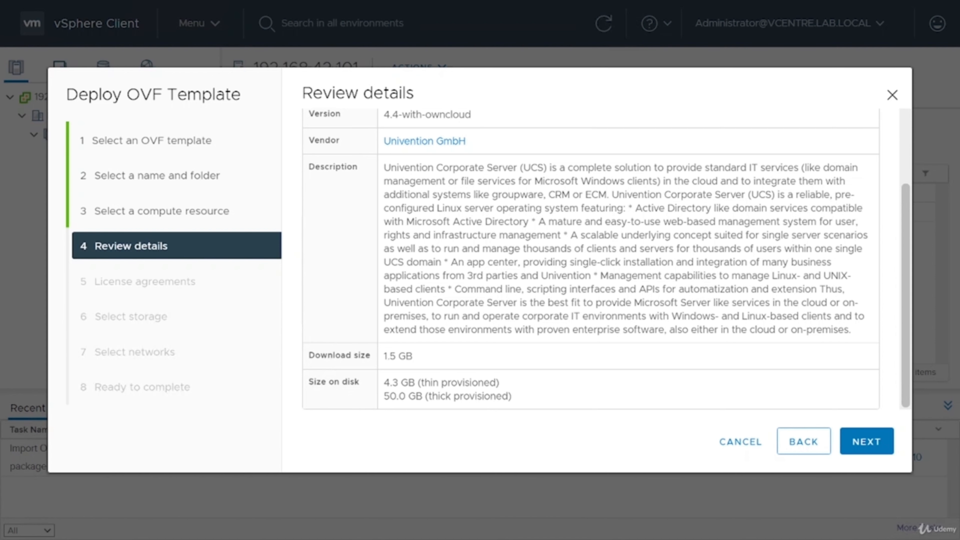
{"action": "scroll", "coordinate": [550, 357], "scroll_direction": "up", "scroll_amount": 5}
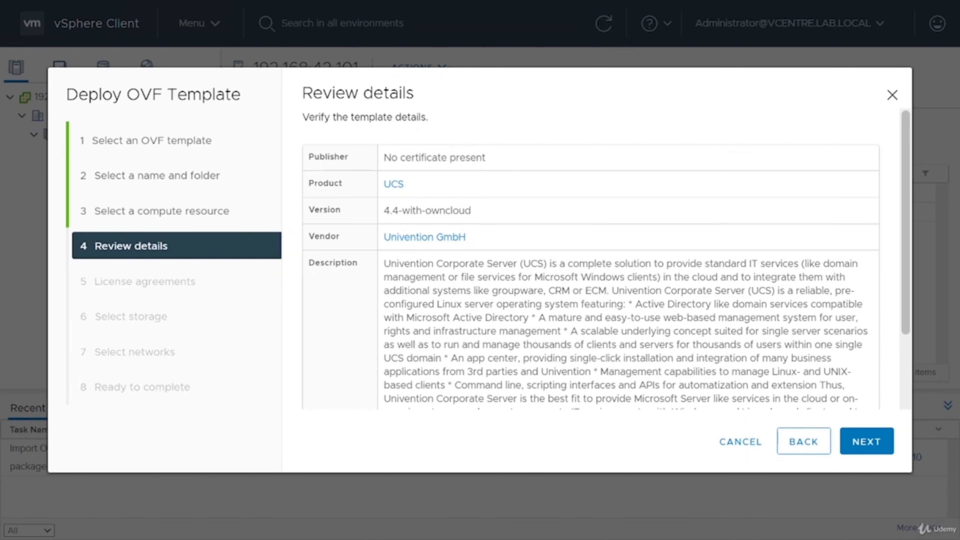
{"action": "scroll", "coordinate": [590, 258], "scroll_direction": "down", "scroll_amount": 3}
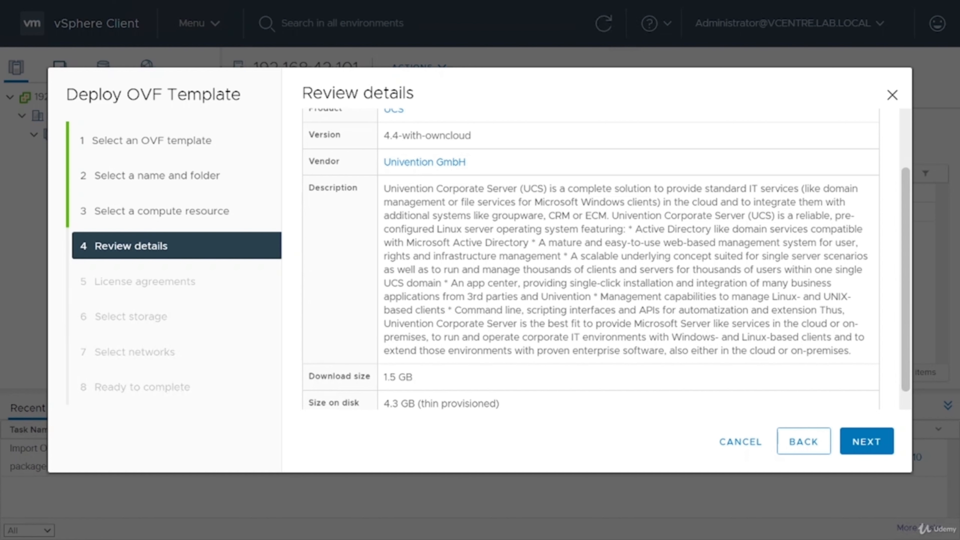
Check the template's download size in the review details and continue to the license agreements.
{"action": "left_click_drag", "start_coordinate": [412, 377], "coordinate": [311, 376]}
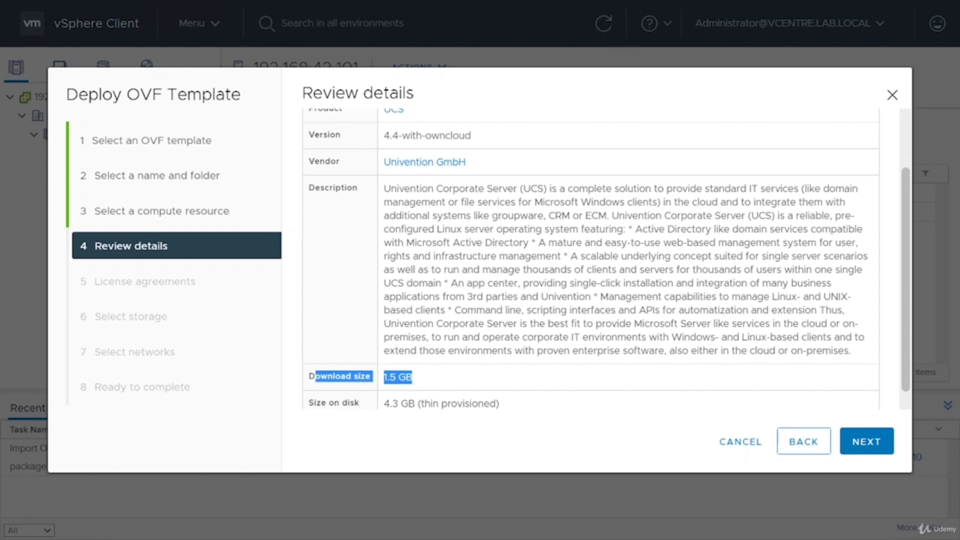
{"action": "left_click", "coordinate": [426, 384]}
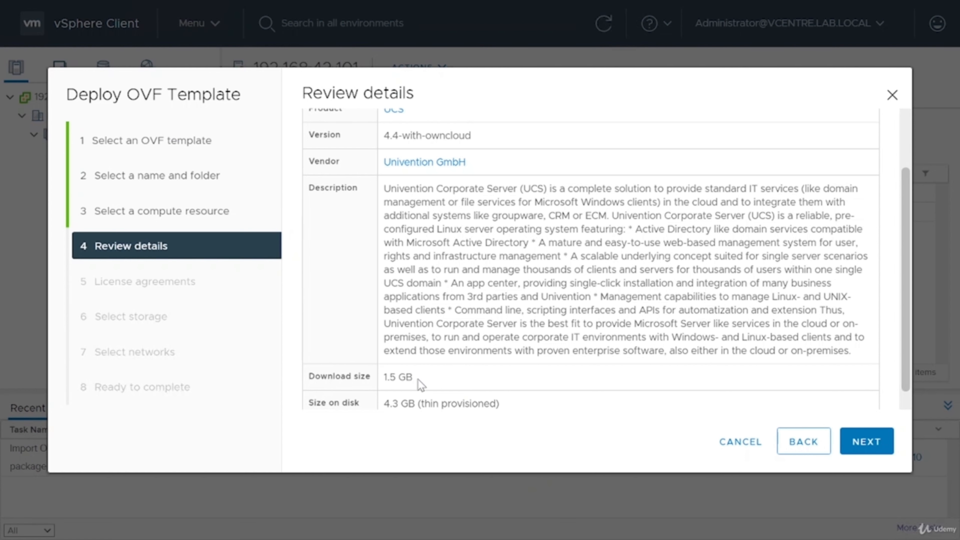
{"action": "left_click_drag", "start_coordinate": [413, 378], "coordinate": [321, 376]}
{"action": "left_click", "coordinate": [446, 384]}
{"action": "left_click", "coordinate": [867, 441]}
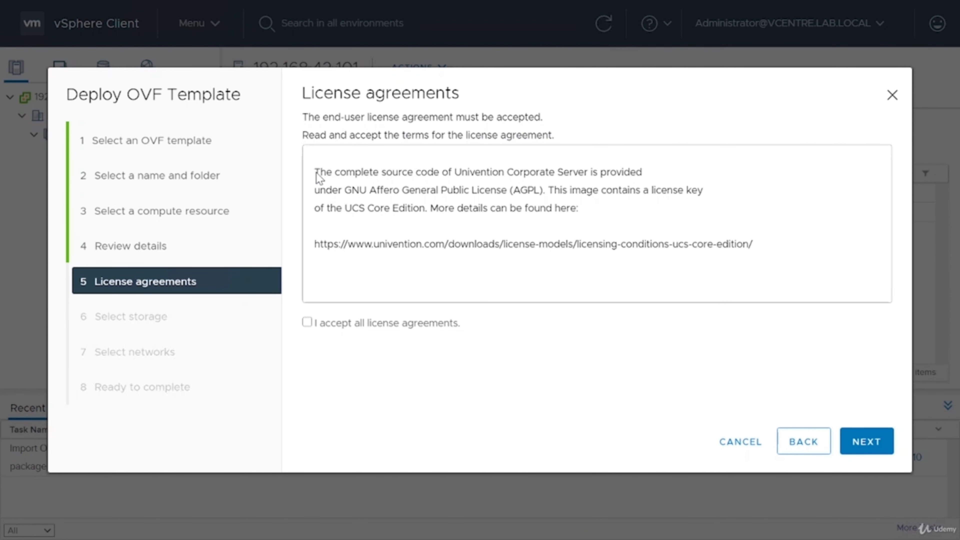
Read the Univention license terms, accept all license agreements and continue to the storage selection.
{"action": "mouse_move", "coordinate": [319, 175]}
{"action": "left_mouse_down"}
{"action": "mouse_move", "coordinate": [813, 262]}
{"action": "mouse_move", "coordinate": [308, 160]}
{"action": "left_mouse_up"}
{"action": "left_click", "coordinate": [814, 262]}
{"action": "left_click", "coordinate": [654, 206]}
{"action": "left_click", "coordinate": [867, 442]}
{"action": "left_click", "coordinate": [414, 351]}
{"action": "left_click", "coordinate": [877, 442]}
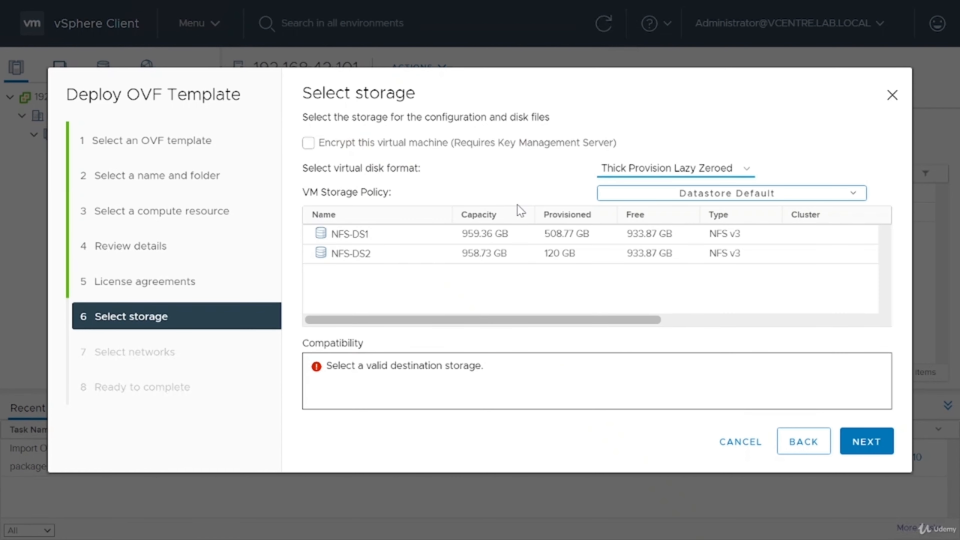
Choose NFS-DS2 as the destination datastore and keep VM Network as the destination network.
{"action": "left_click", "coordinate": [594, 253]}
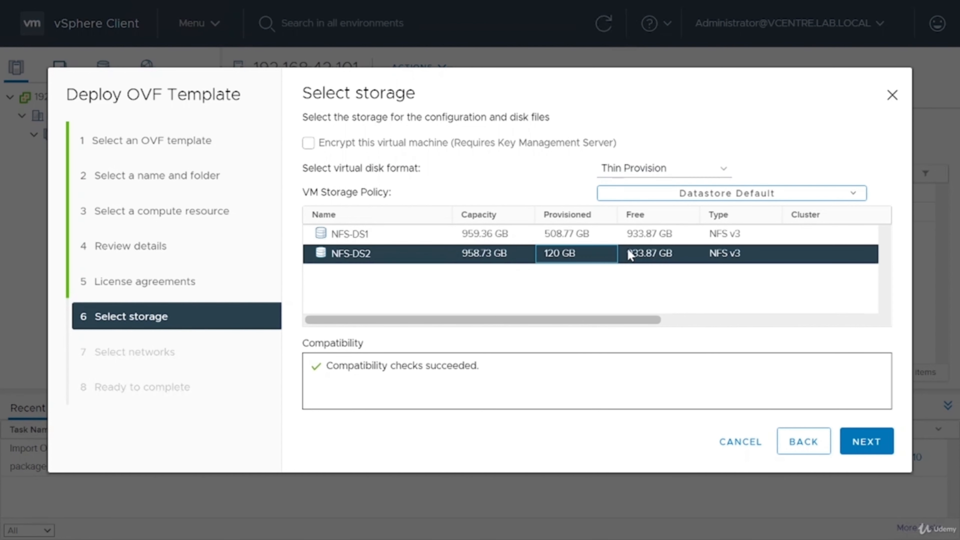
{"action": "left_click", "coordinate": [865, 442]}
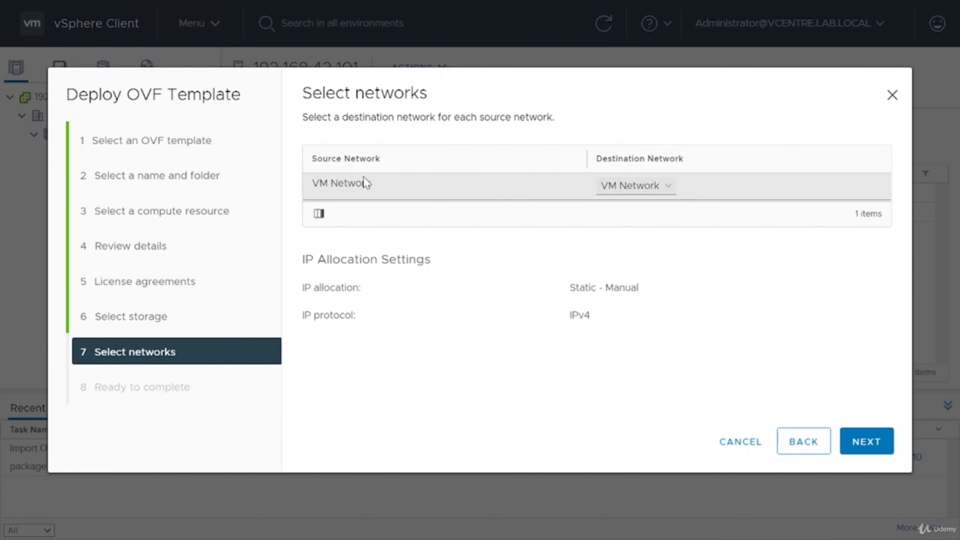
{"action": "left_click", "coordinate": [631, 193]}
{"action": "left_click", "coordinate": [631, 201]}
{"action": "left_click", "coordinate": [627, 189]}
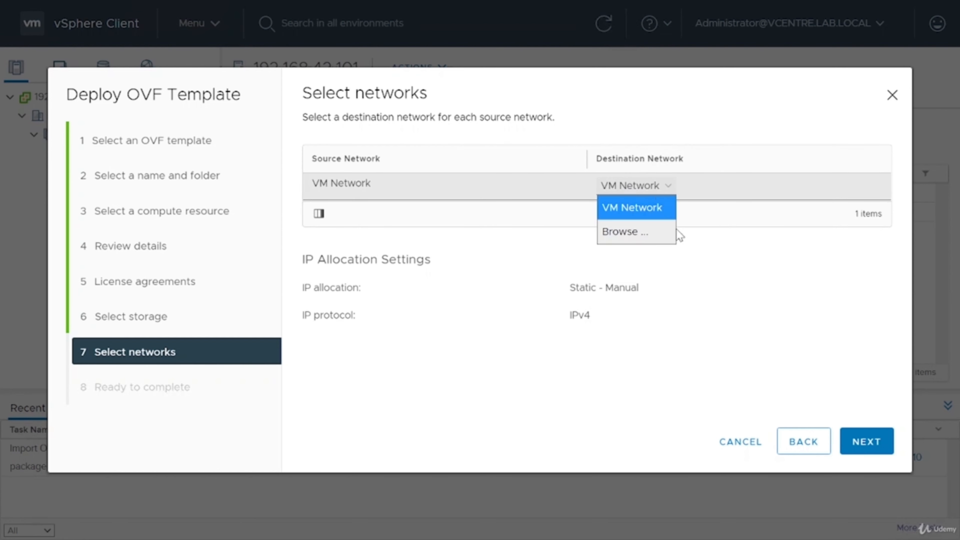
{"action": "left_click", "coordinate": [684, 238]}
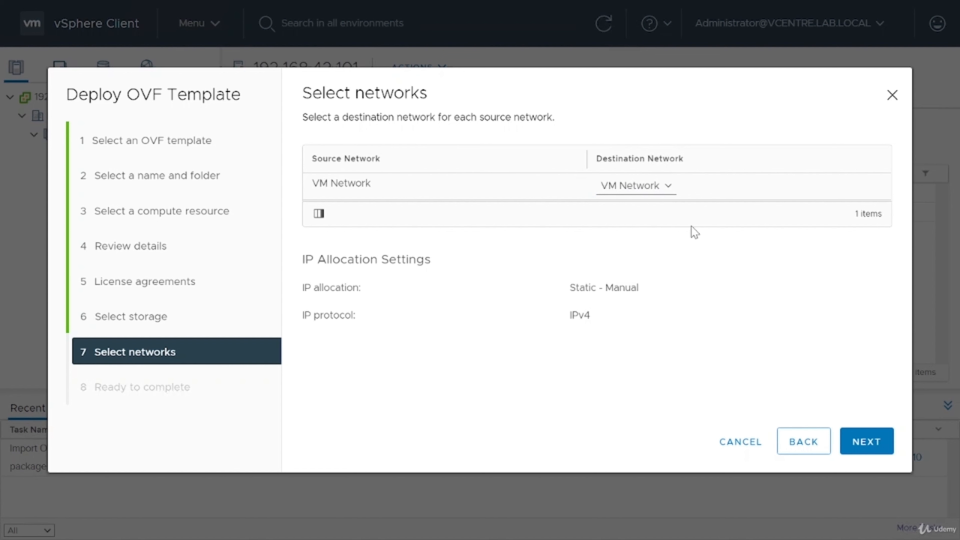
Complete the OVF template deployment and power on the OwnCloud virtual machine.
{"action": "left_click", "coordinate": [882, 451]}
{"action": "left_click", "coordinate": [882, 452]}
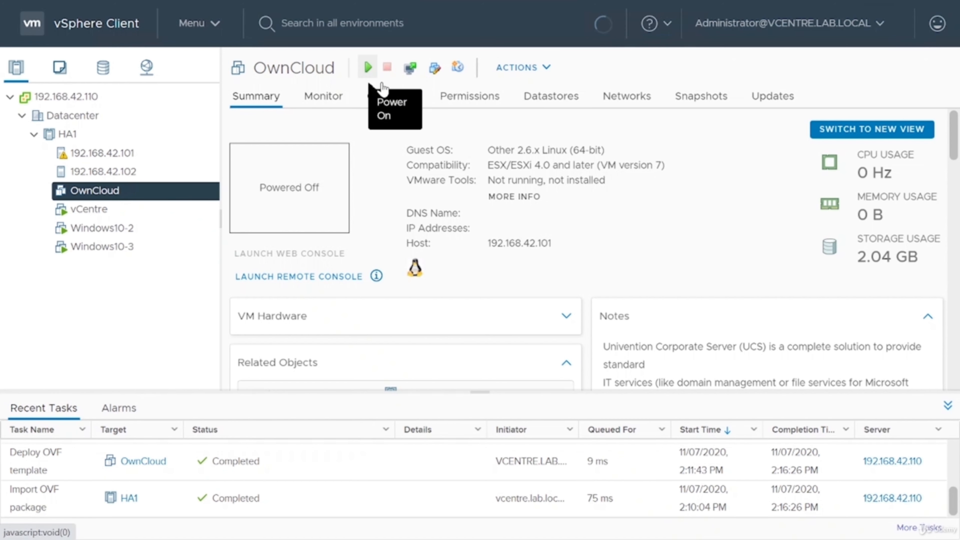
{"action": "left_click", "coordinate": [368, 67]}
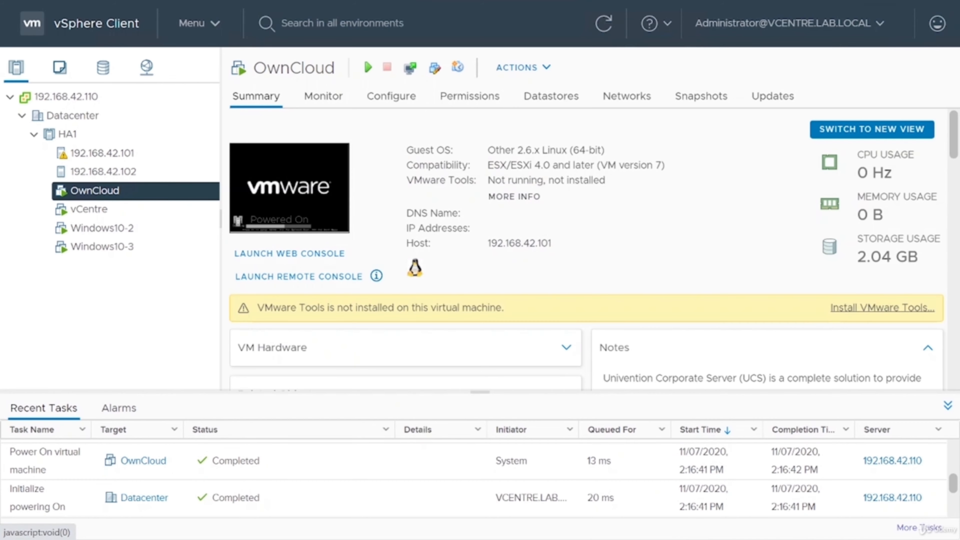